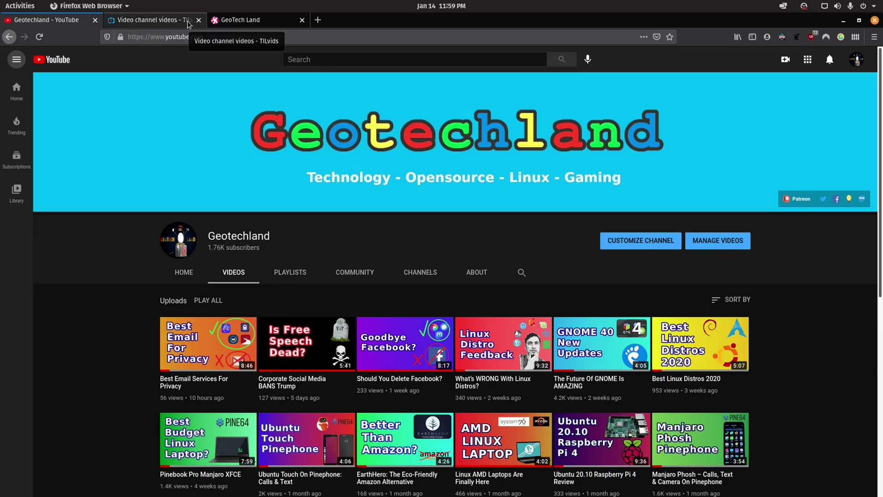
Browse the TILvids, GeoTech Land, Patreon and EarthHero tabs in Firefox.
left_click(189, 24)
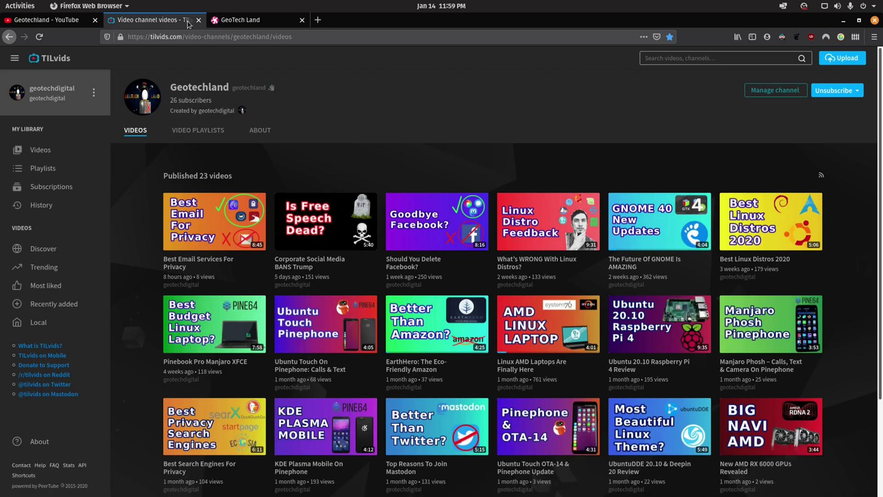
left_click(238, 21)
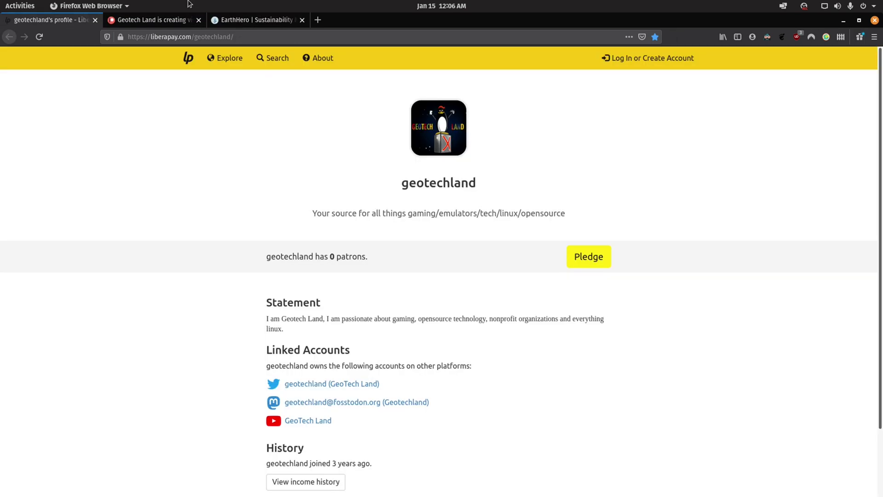
left_click(180, 25)
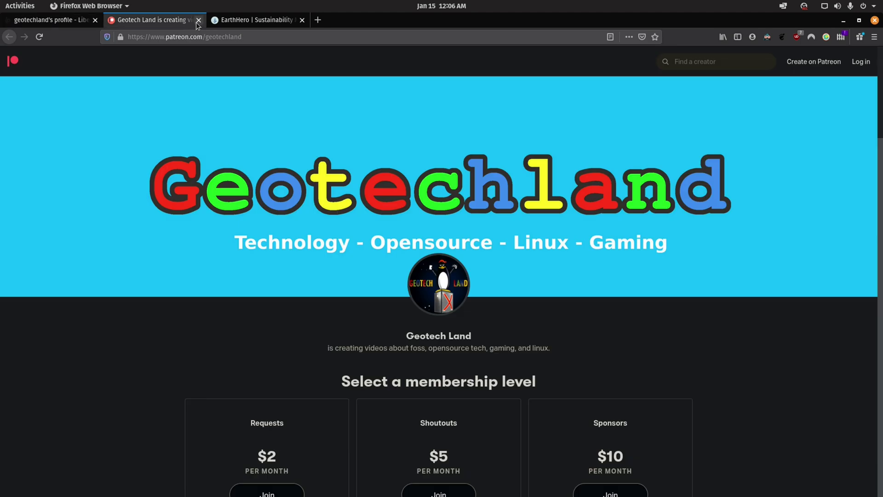
left_click(218, 23)
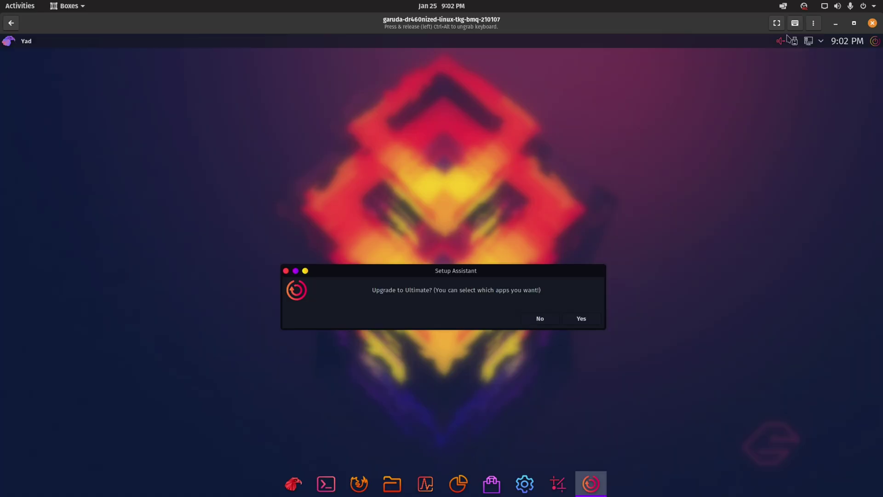
Make the VM fullscreen, then accept the Ultimate upgrade, CJK fonts and printer/scanner/Samba support.
left_click(776, 23)
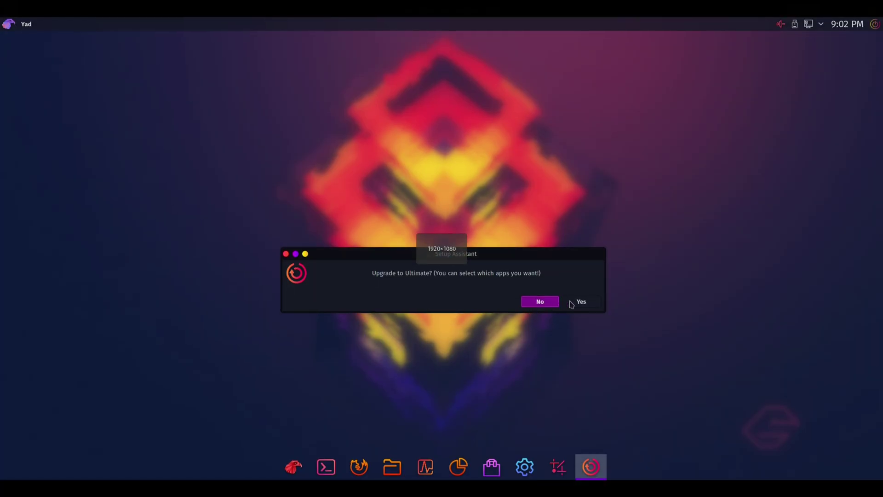
left_click(572, 303)
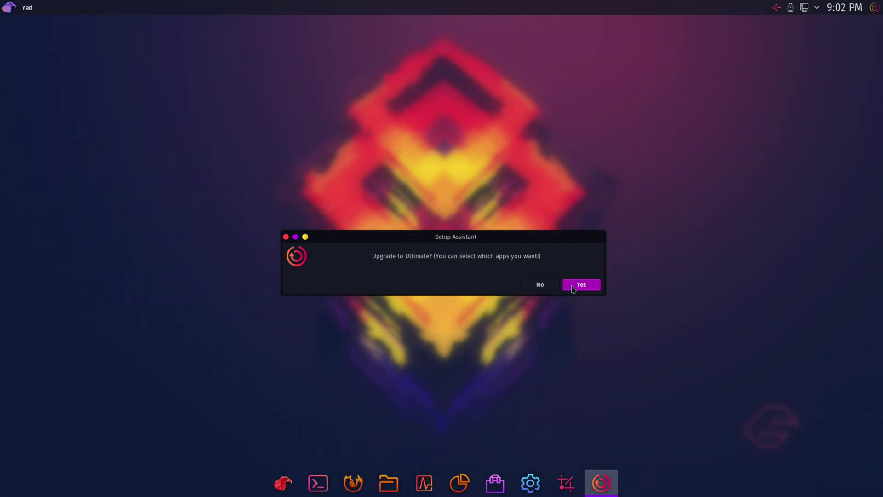
left_click(572, 287)
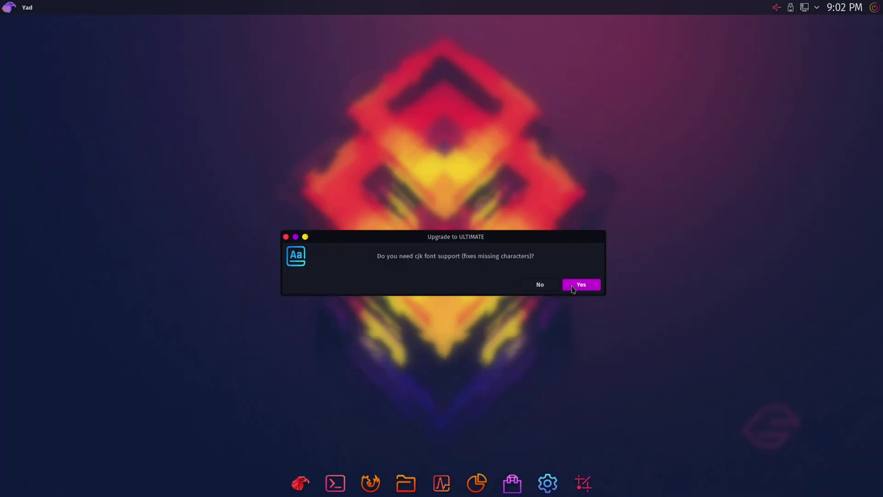
left_click(573, 287)
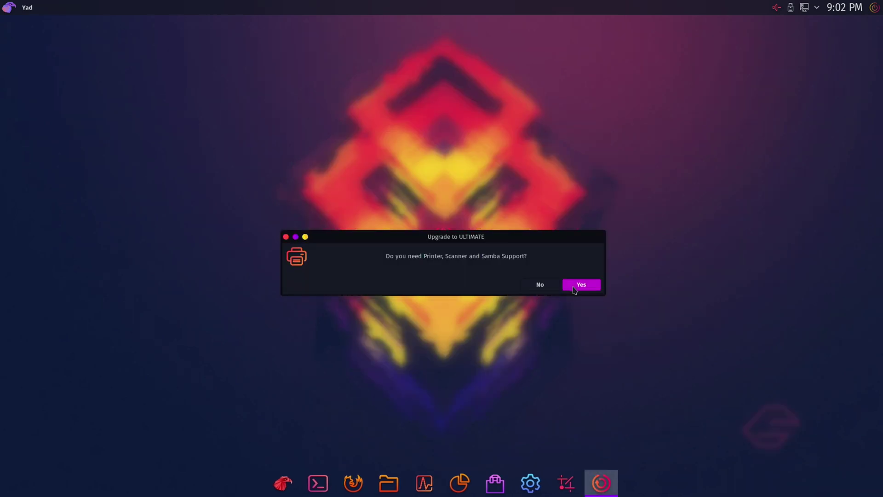
left_click(573, 288)
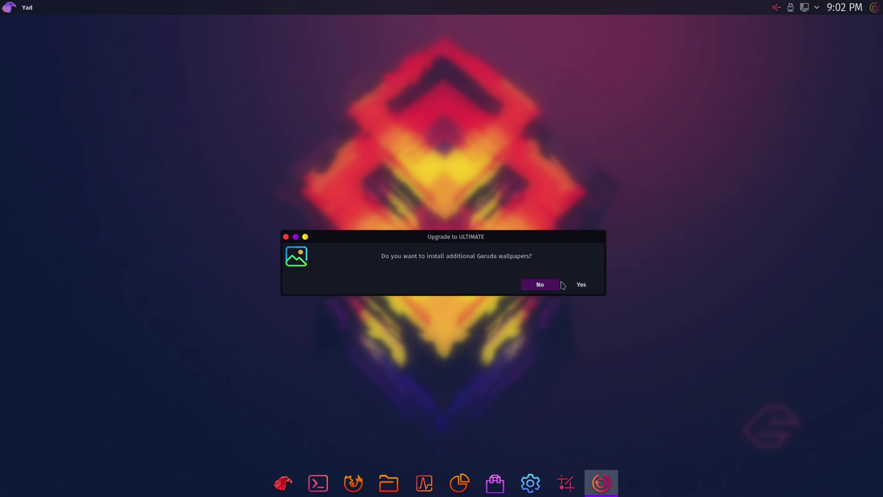
Accept extra wallpapers and AppImage/fwupd support, decline extra KDE apps, choose LibreOffice Fresh.
left_click(580, 288)
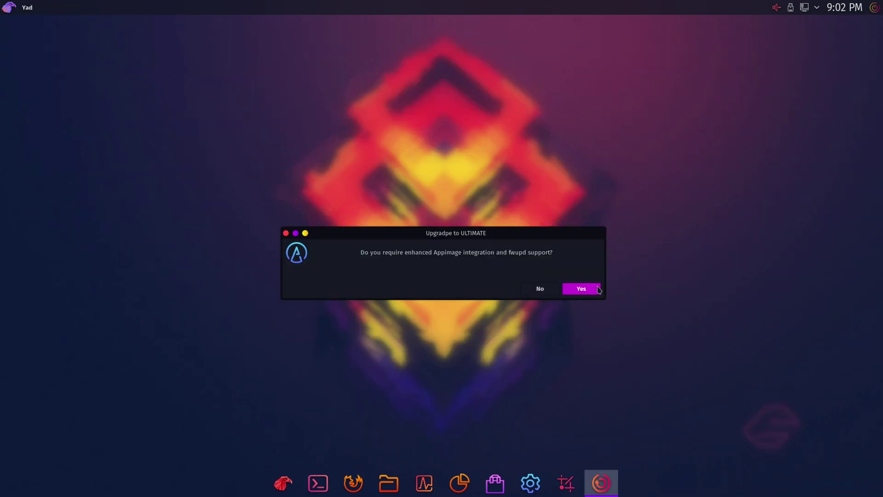
left_click(582, 289)
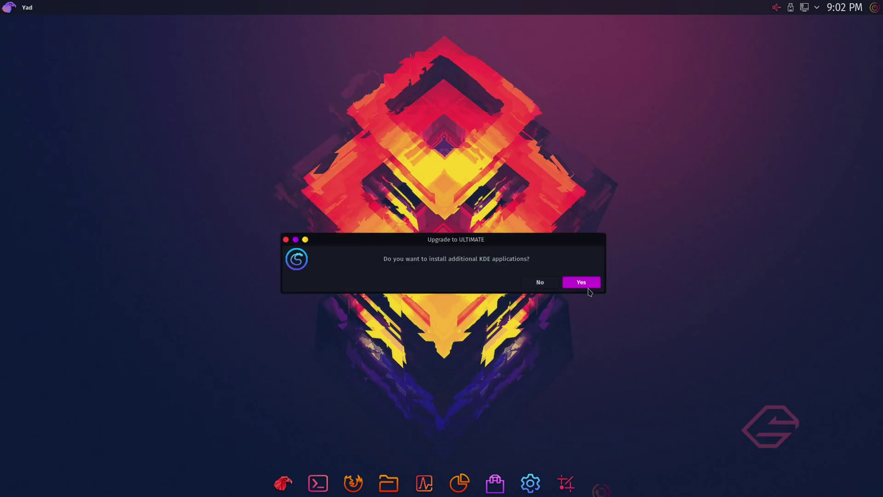
left_click(555, 290)
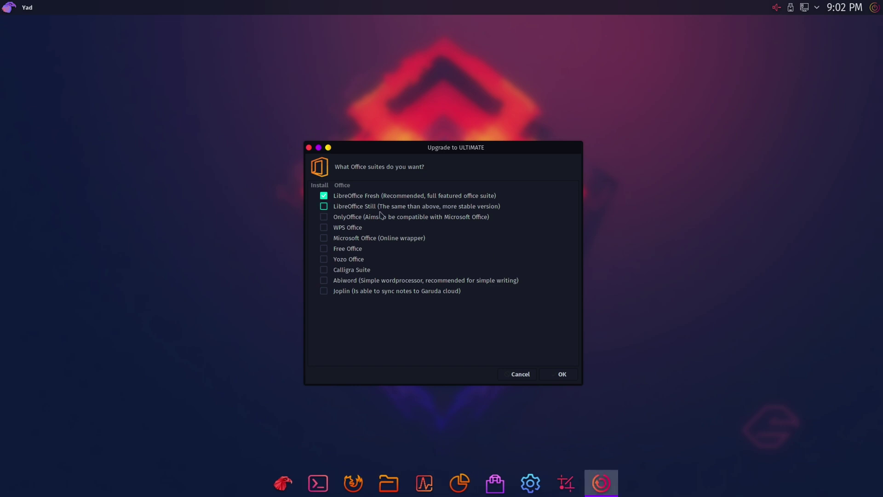
left_click(553, 372)
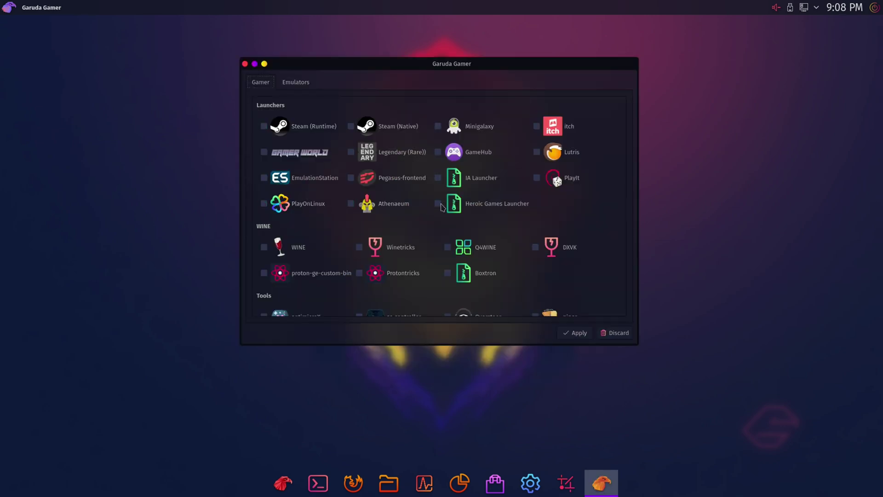
Scroll through Garuda Gamer's launchers, WINE, tools and controller packages, then launch Garuda Welcome.
scroll(443, 207, "down", 1)
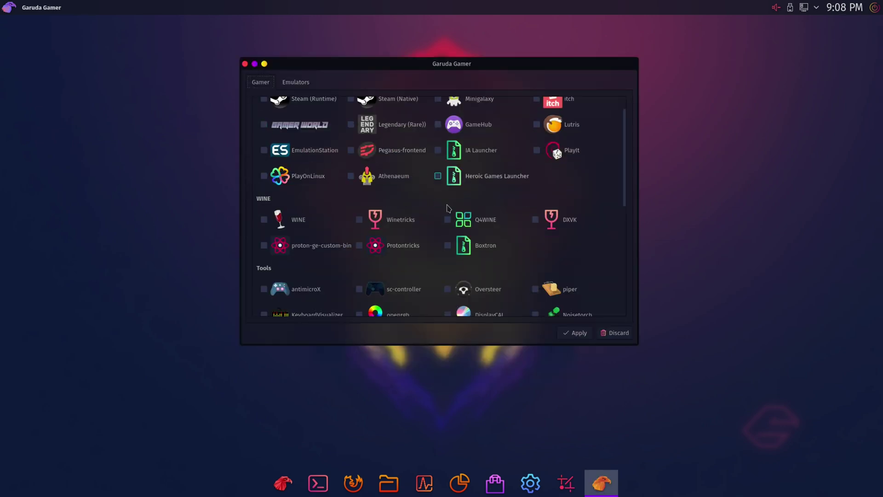
scroll(479, 199, "down", 2)
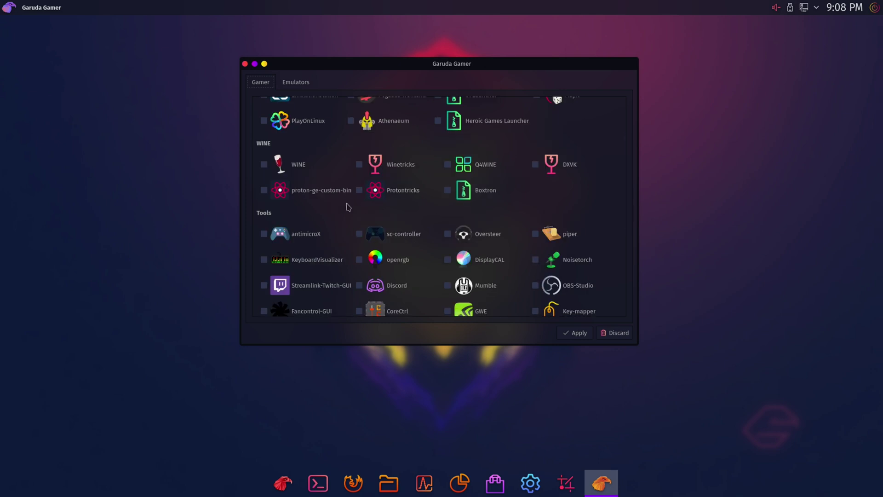
scroll(408, 201, "down", 4)
scroll(407, 201, "up", 3)
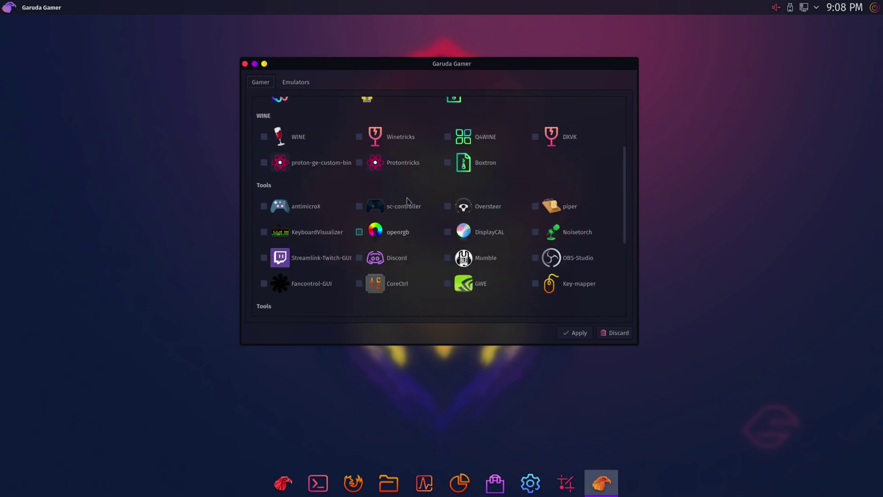
scroll(407, 201, "down", 2)
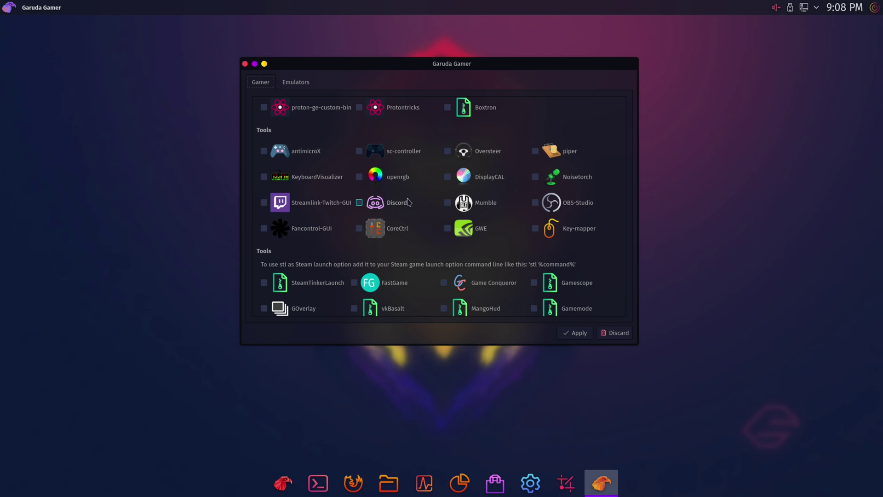
scroll(406, 202, "down", 5)
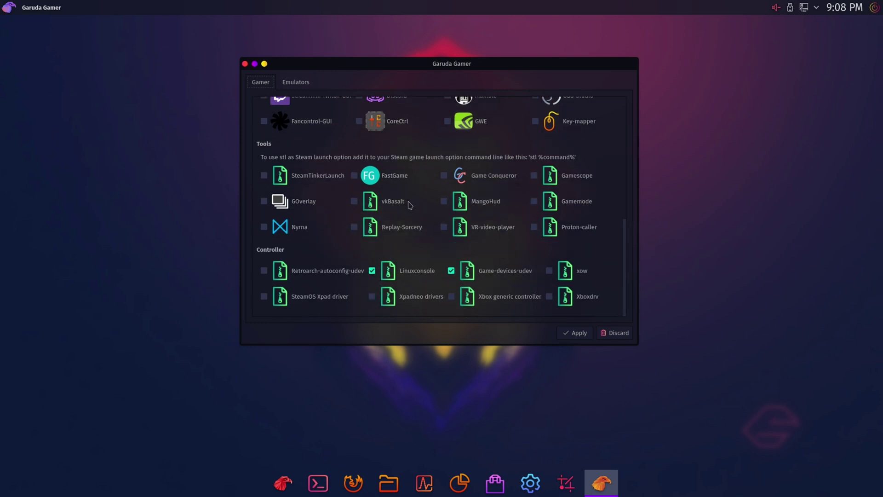
scroll(409, 204, "up", 6)
scroll(409, 205, "up", 5)
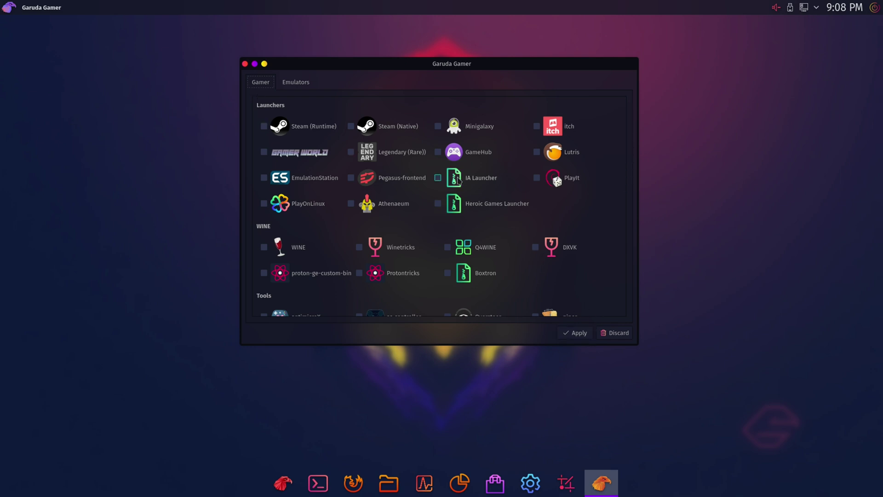
scroll(460, 191, "down", 2)
scroll(382, 205, "up", 2)
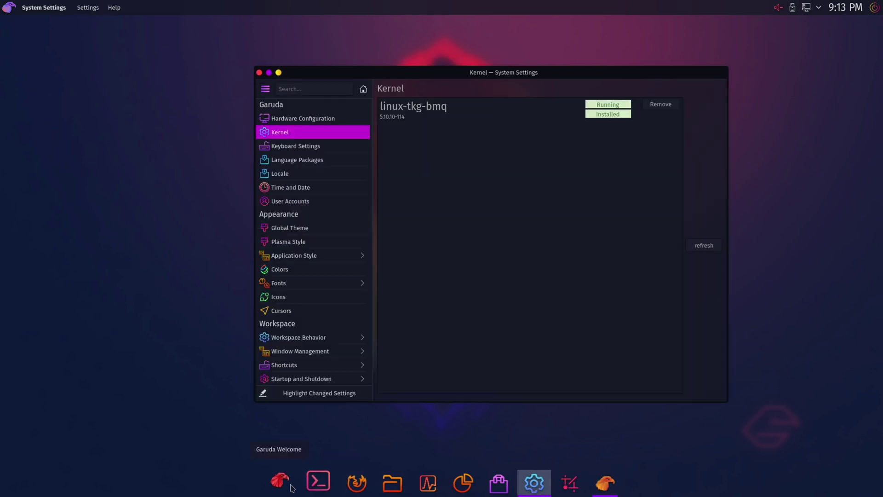
left_click(290, 486)
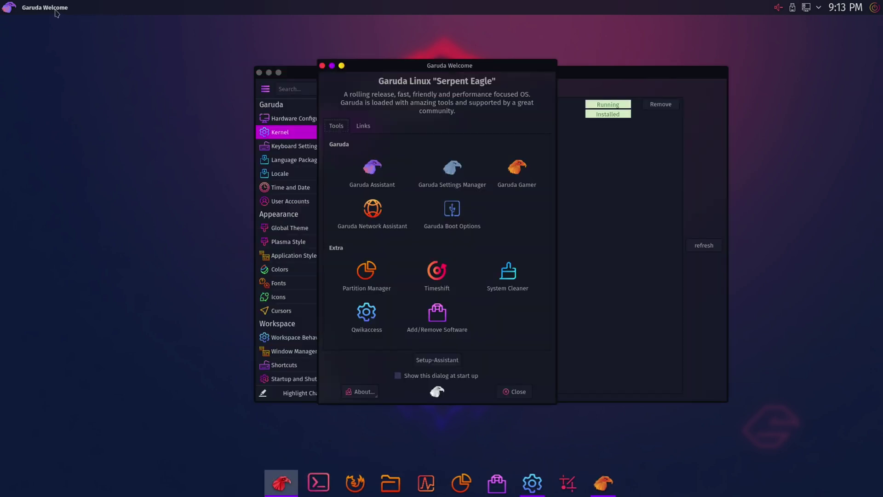
Close the Garuda Welcome window.
left_click(322, 66)
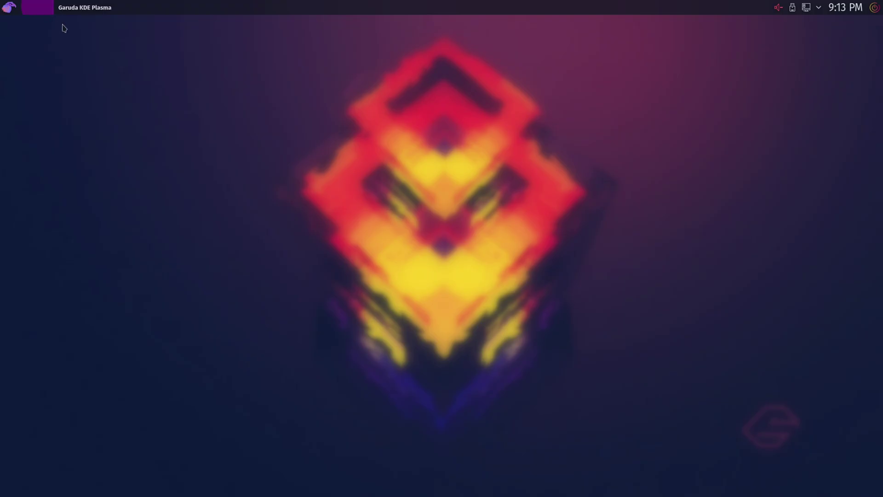
Close Firefox's Bitwarden sidebar and add a new blank tab.
left_click(6, 7)
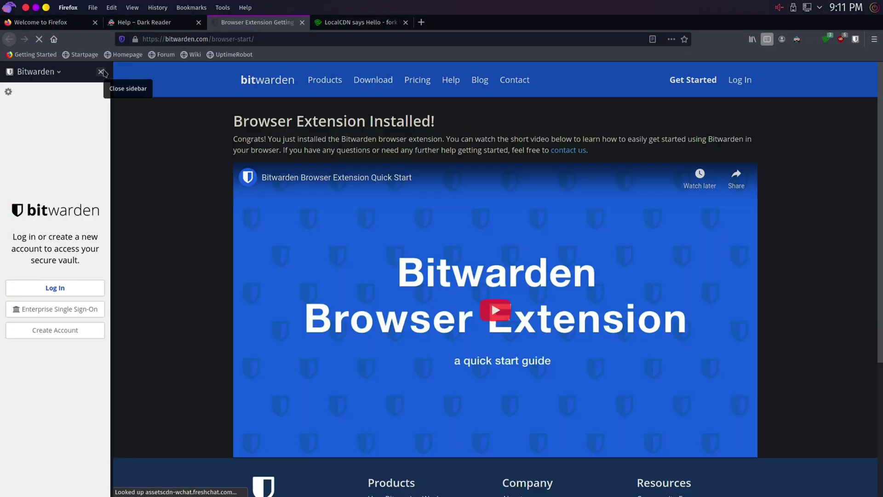
left_click(102, 72)
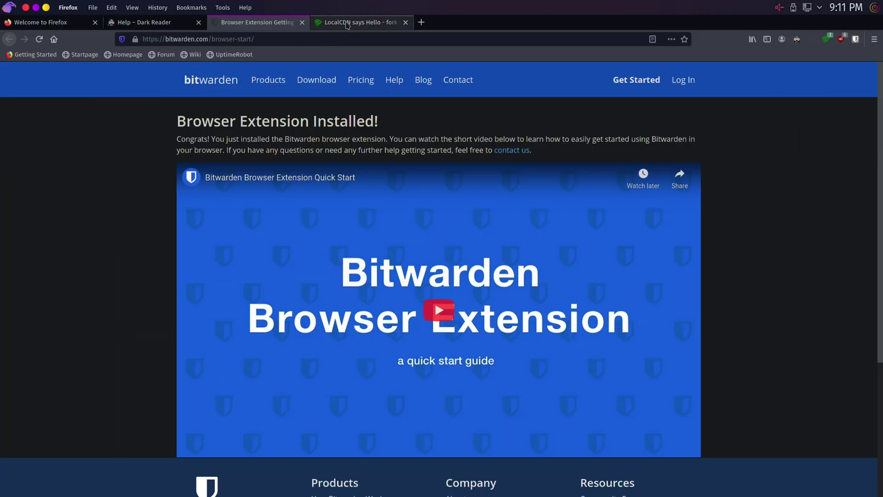
left_click(386, 29)
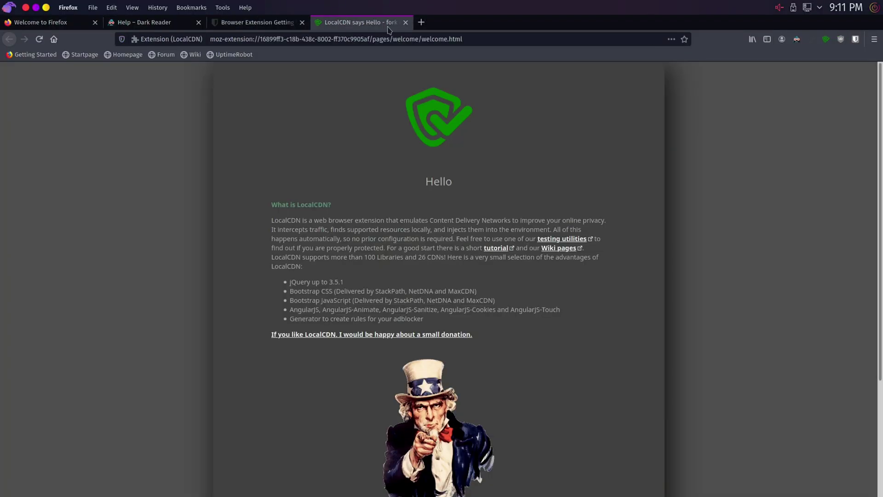
left_click(421, 22)
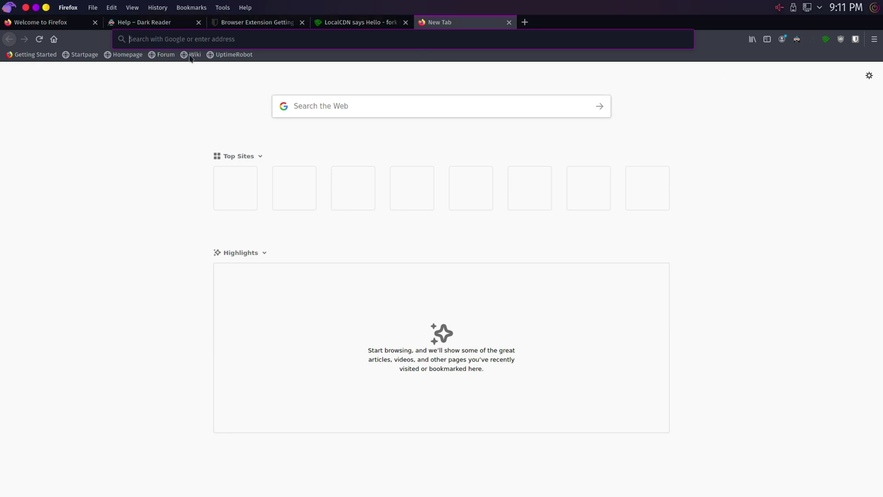
Close the LocalCDN, Welcome to Firefox, Dark Reader and Bitwarden tabs, leaving one tab.
left_click(352, 24)
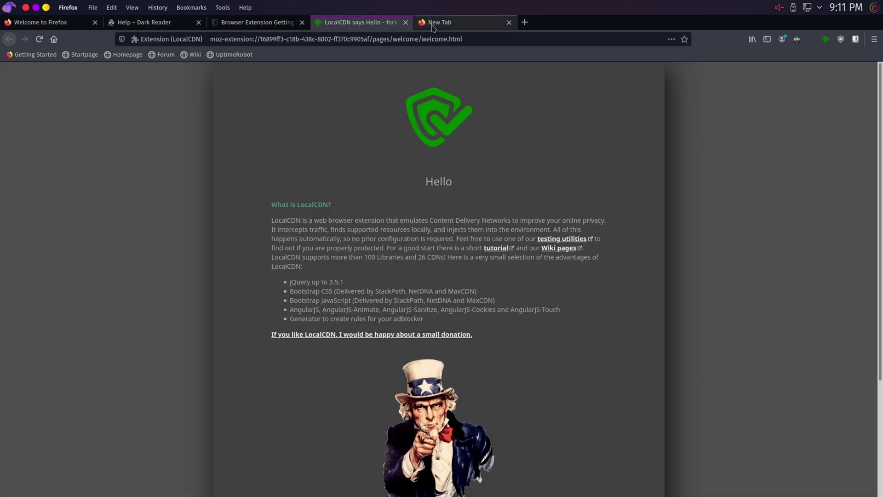
left_click(406, 23)
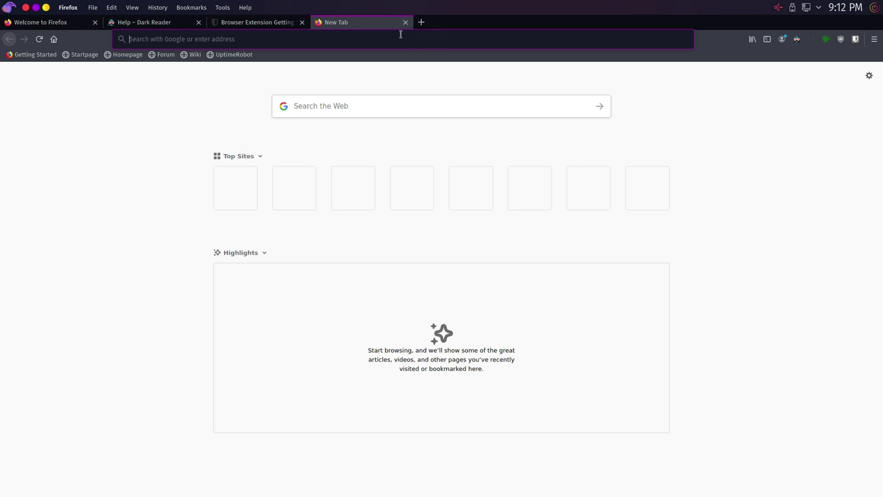
left_click(146, 24)
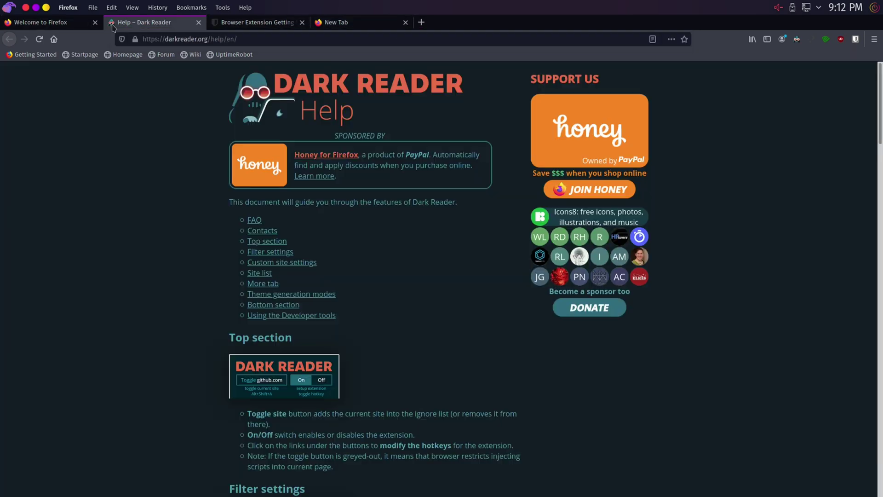
left_click(92, 27)
left_click(93, 24)
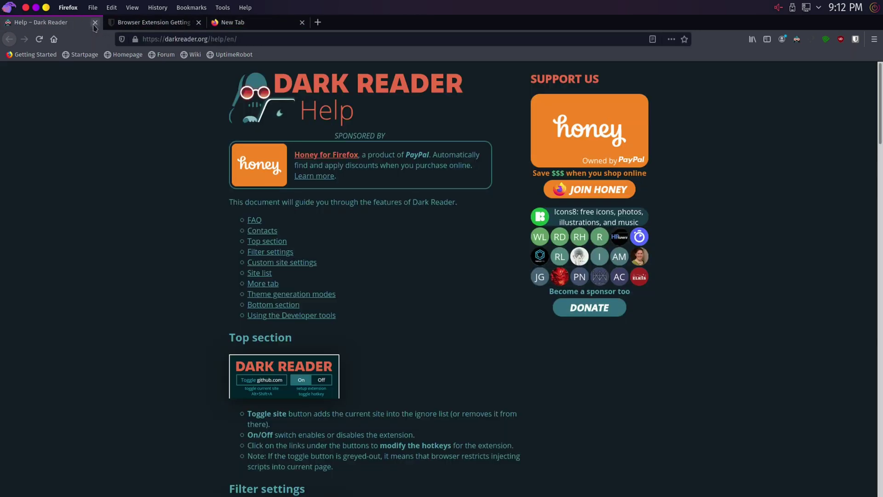
left_click(94, 24)
left_click(94, 23)
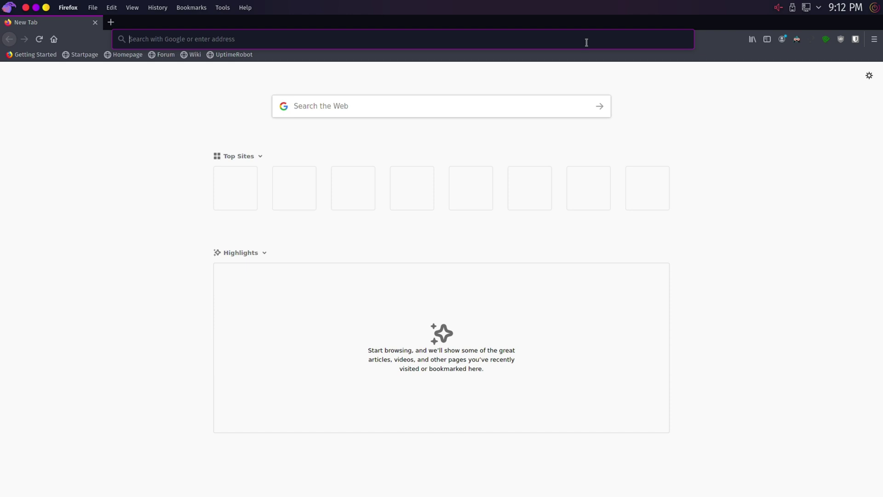
Search the web for 'linux' from the Firefox address bar.
type("linux")
key("Return")
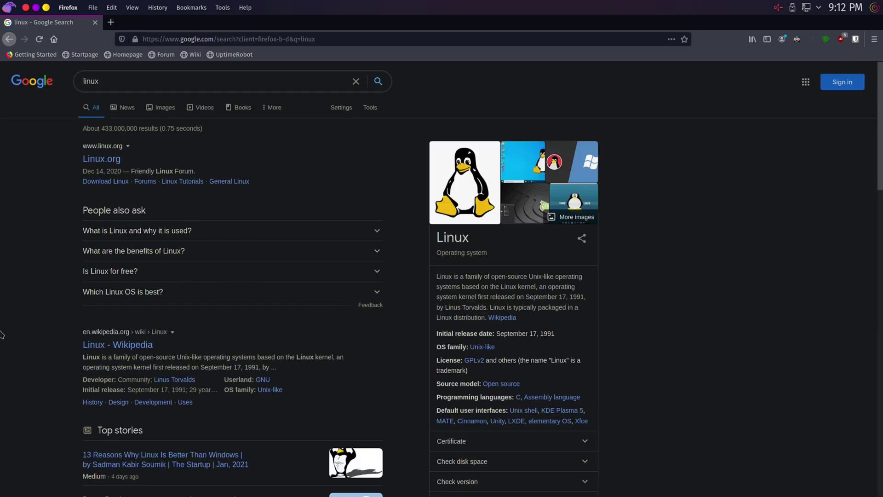
scroll(6, 306, "down", 2)
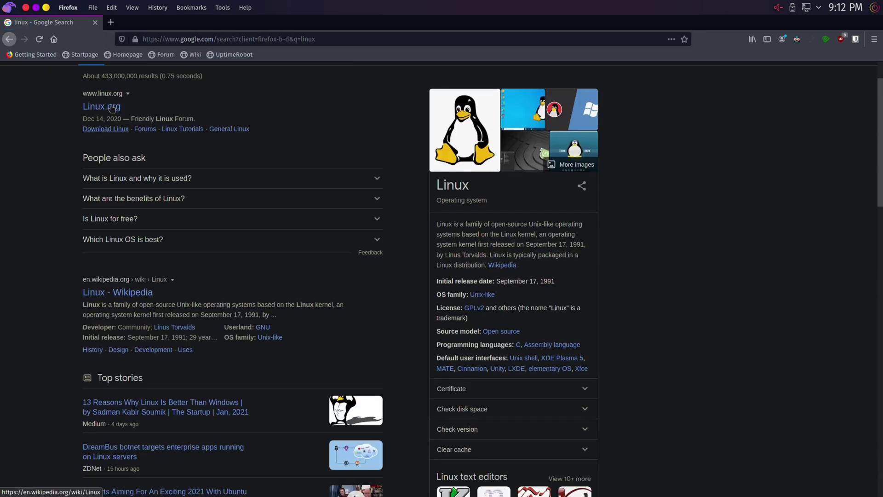
scroll(65, 189, "up", 2)
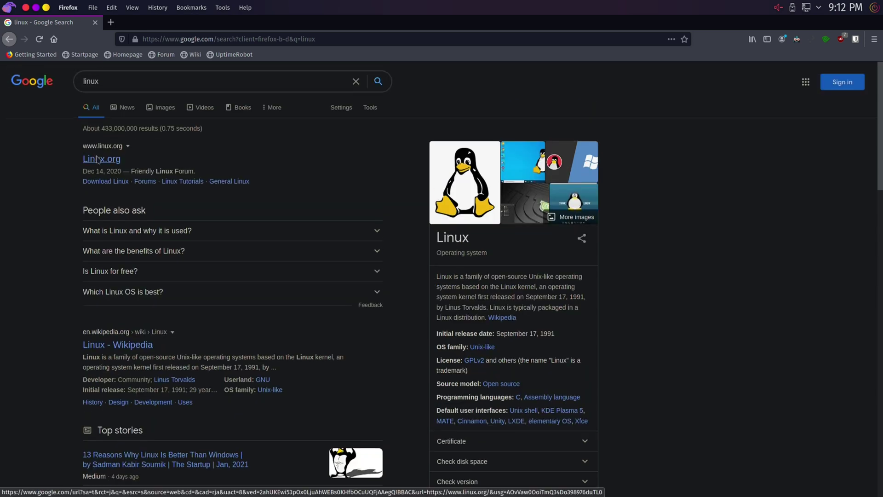
Open the Linux.org result in a new tab and view it.
right_click(98, 161)
left_click(103, 162)
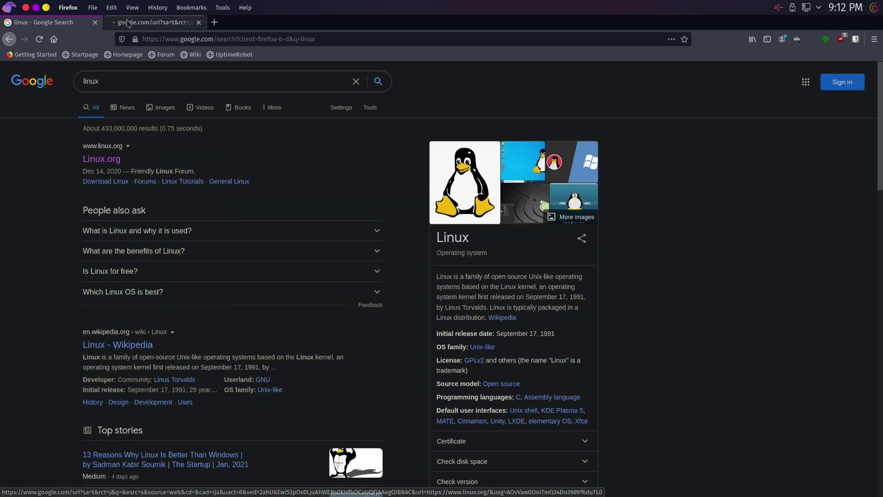
left_click(202, 27)
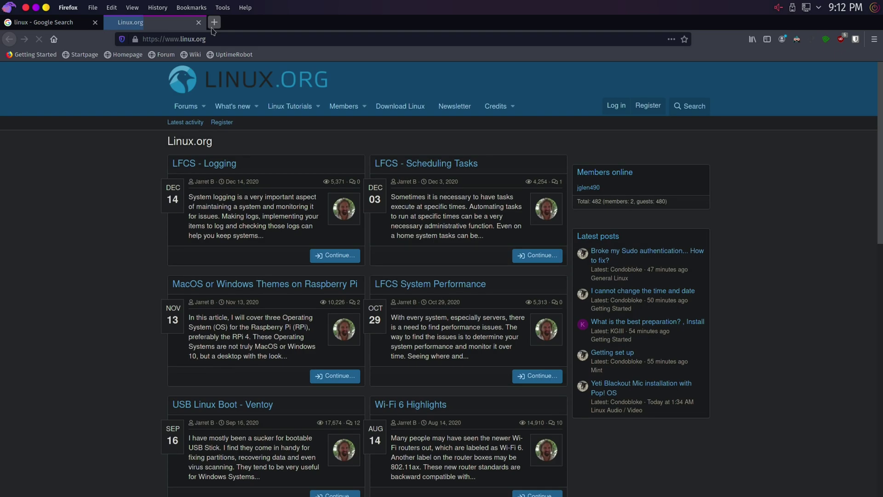
scroll(40, 276, "down", 1)
scroll(40, 276, "down", 4)
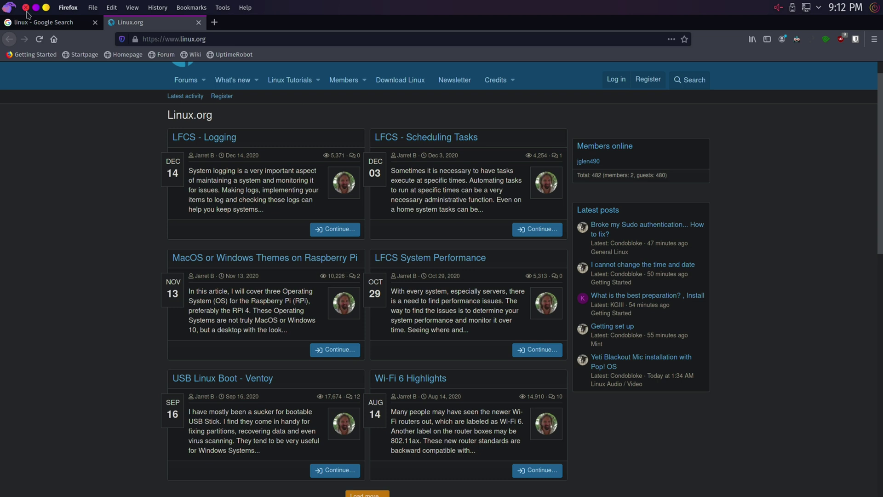
Quit Firefox, confirming that both open tabs close.
left_click(93, 8)
left_click(43, 150)
left_click(26, 7)
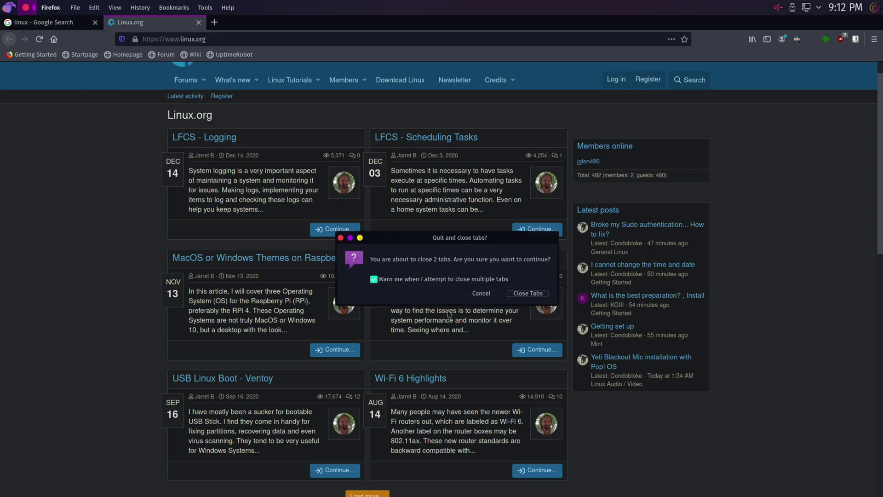
left_click(541, 297)
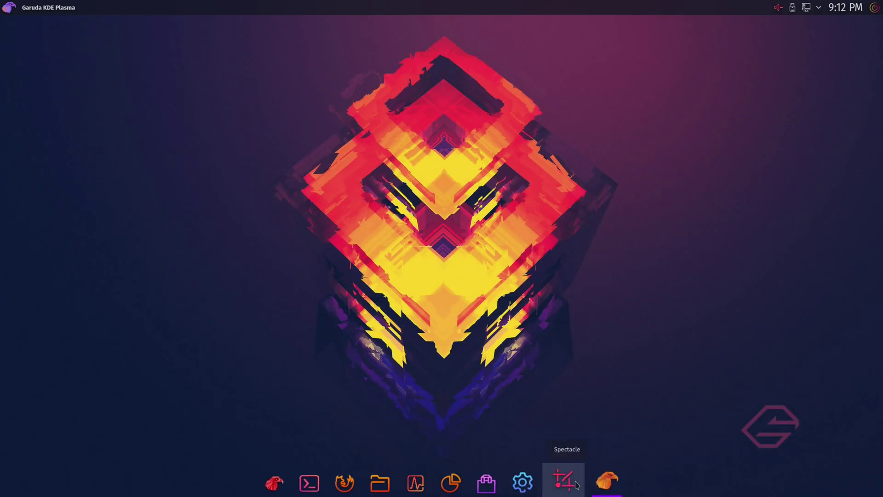
Capture a full-screen Spectacle shot as Screenshot_1.png, close Spectacle, and launch System Settings.
left_click(572, 482)
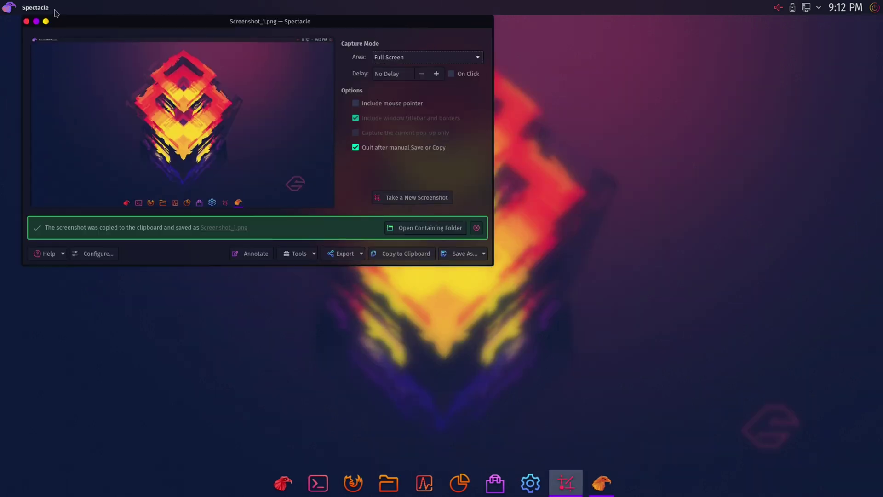
left_click(26, 22)
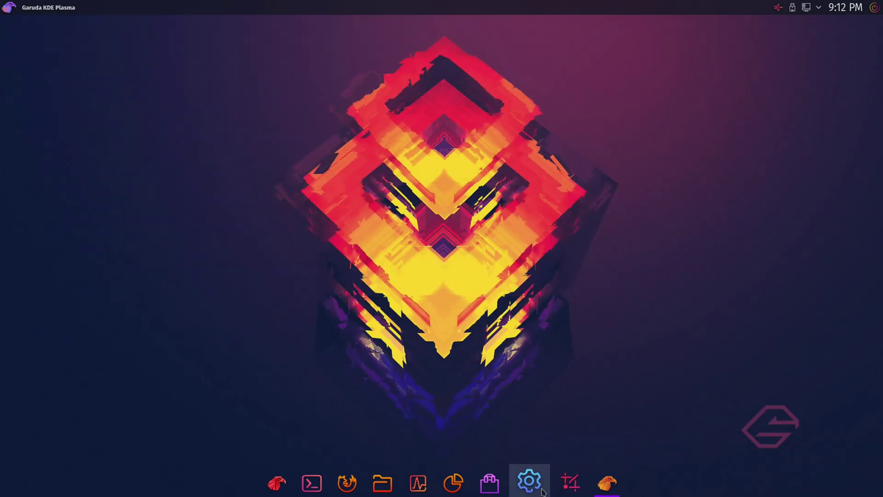
left_click(534, 485)
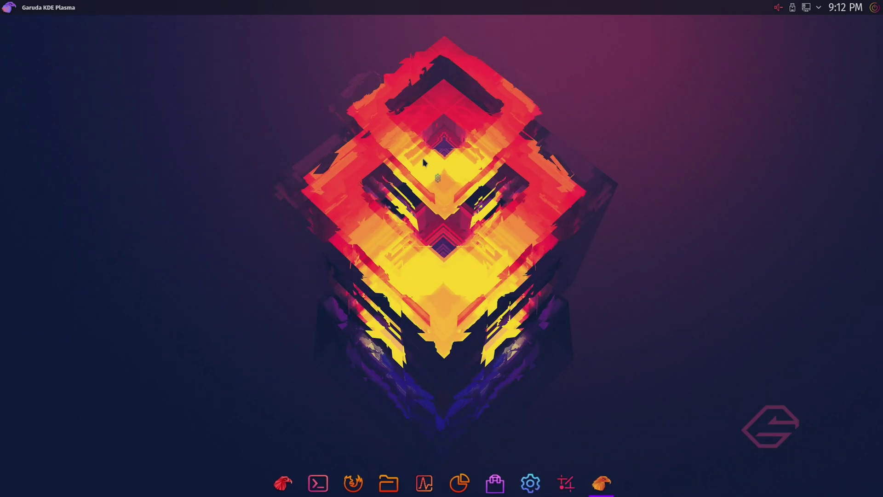